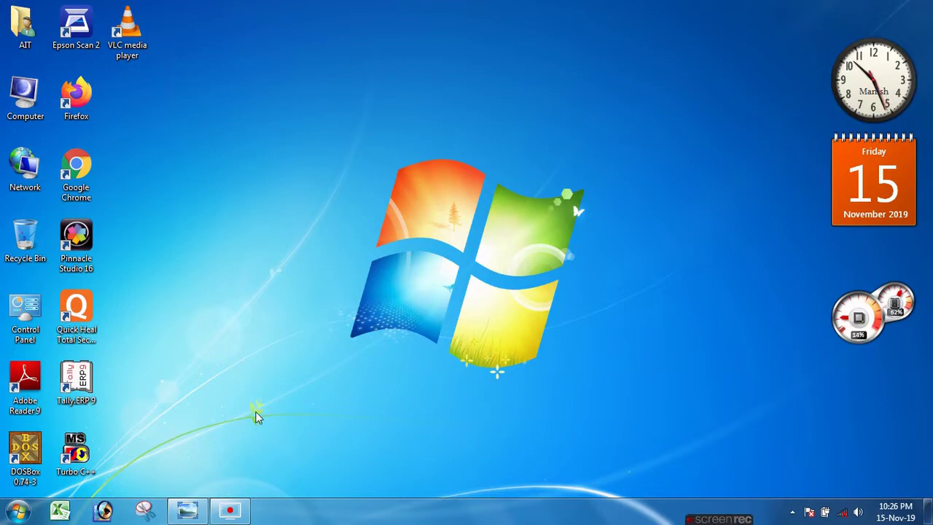
Step: View the Desktop Basic Settings topic image in Windows Photo Viewer and minimize it to return to the desktop
{"action": "left_click", "coordinate": [189, 512]}
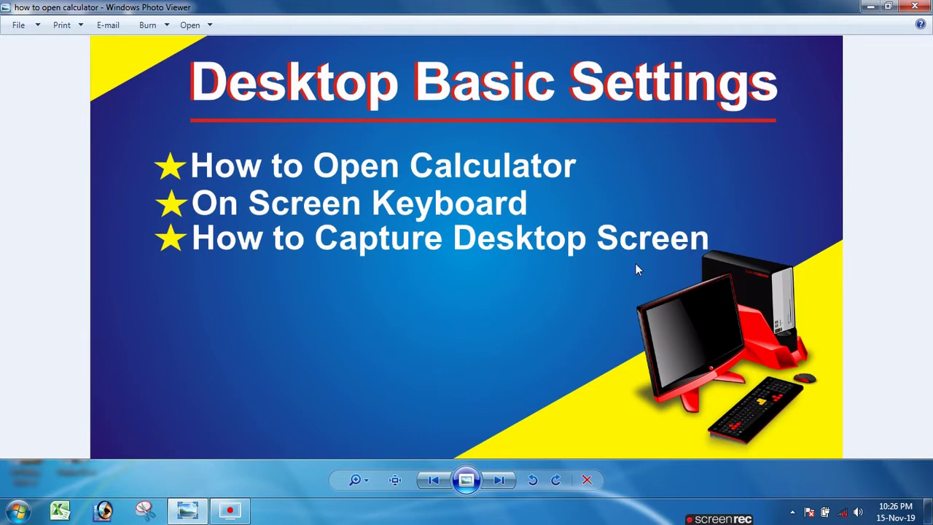
{"action": "left_click", "coordinate": [870, 7]}
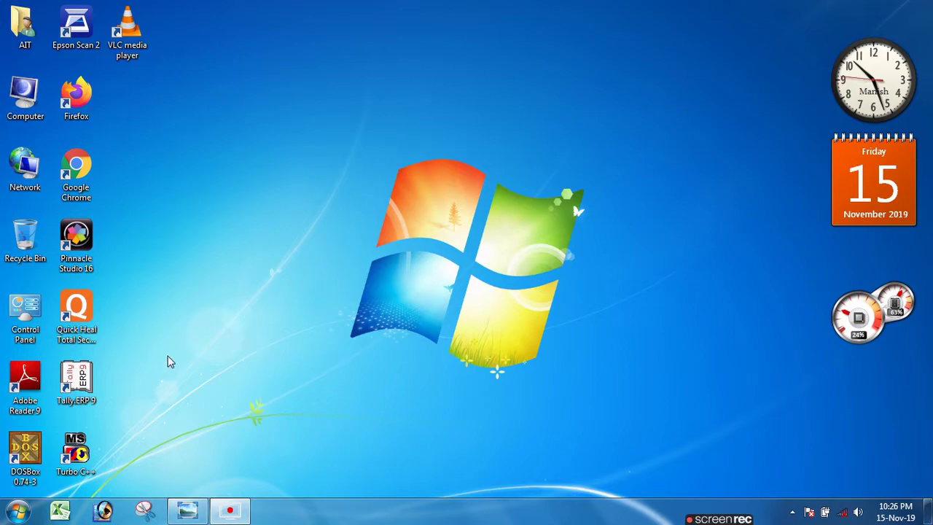
Step: Launch Calculator from the Accessories programs and move its window closer to the middle of the desktop
{"action": "left_click", "coordinate": [16, 513]}
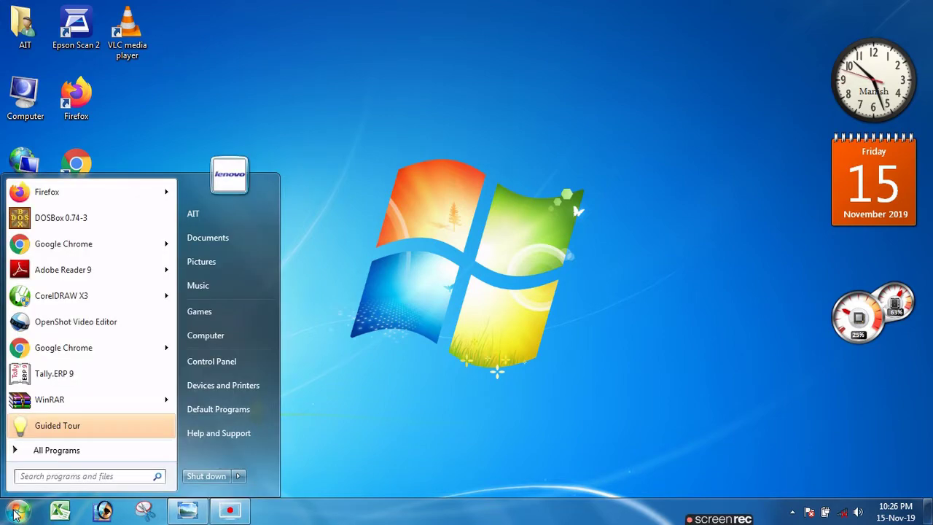
{"action": "left_click", "coordinate": [70, 452]}
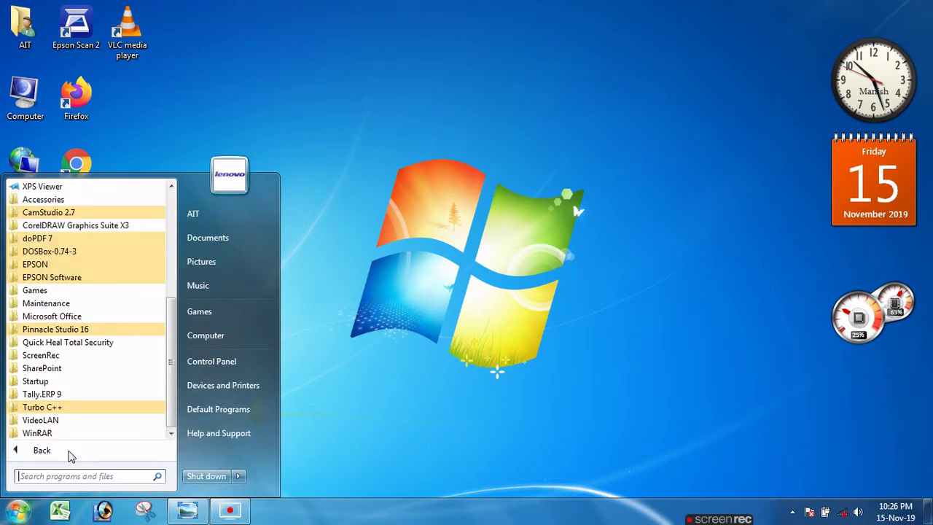
{"action": "left_click", "coordinate": [53, 202]}
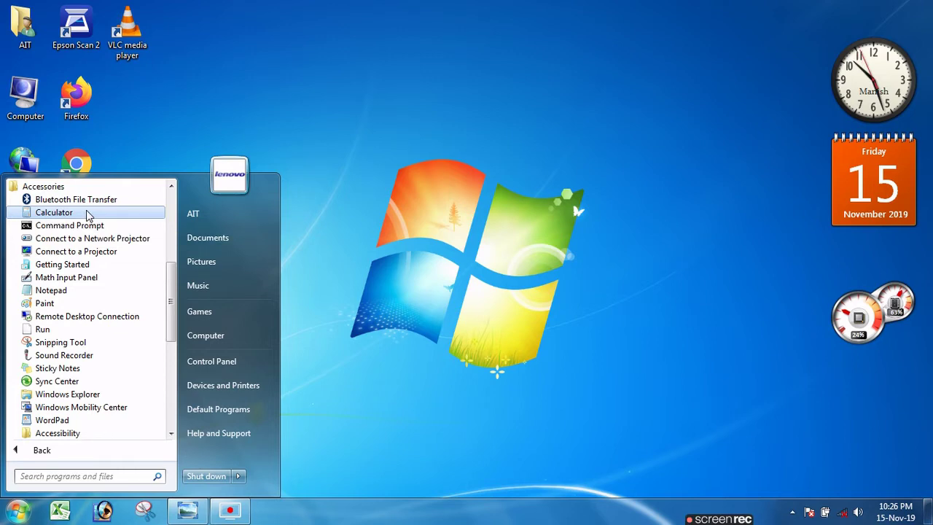
{"action": "left_click", "coordinate": [46, 212]}
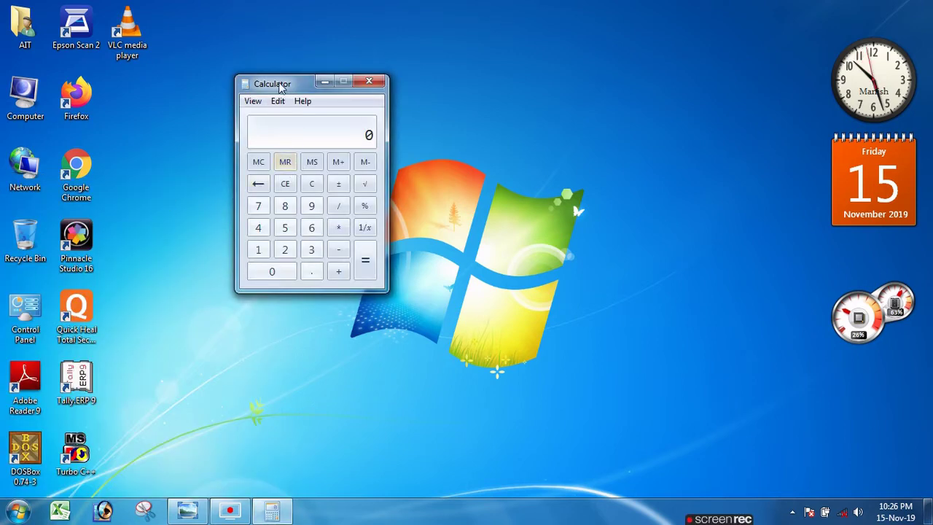
{"action": "left_click_drag", "start_coordinate": [279, 86], "coordinate": [347, 109]}
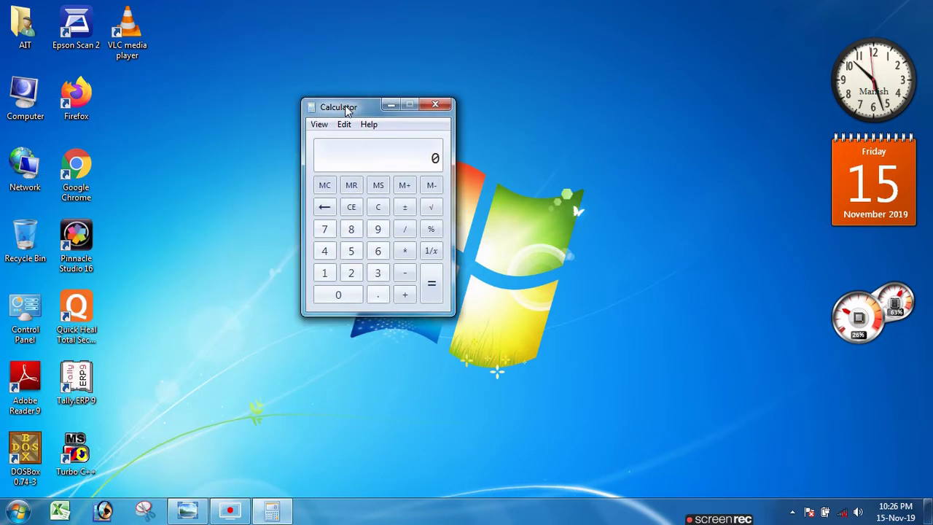
Step: Calculate 70 + 30 in Calculator and close it
{"action": "left_click", "coordinate": [325, 229]}
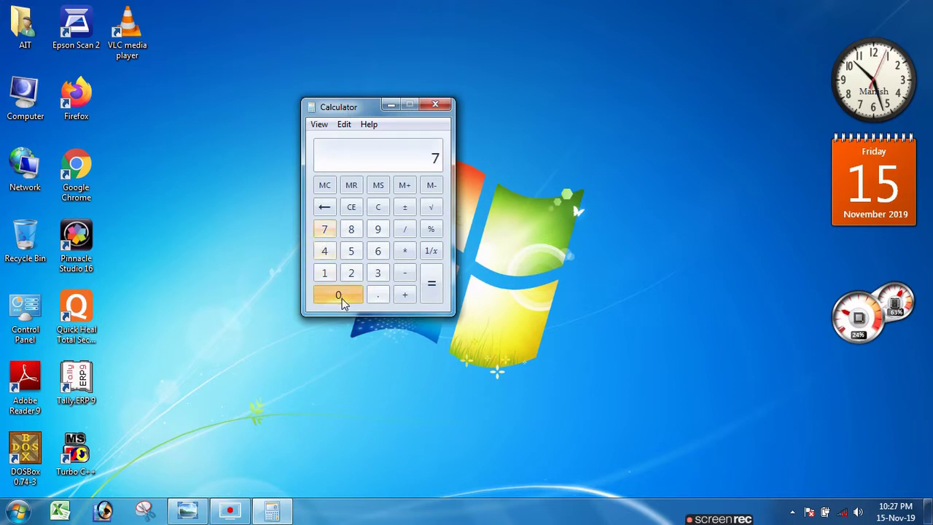
{"action": "left_click", "coordinate": [343, 302]}
{"action": "left_click", "coordinate": [406, 296]}
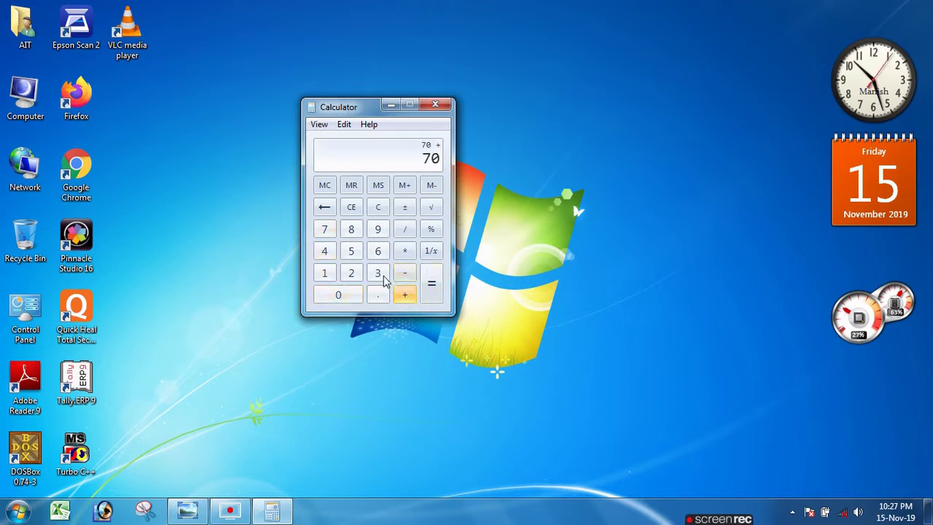
{"action": "left_click", "coordinate": [378, 274]}
{"action": "left_click", "coordinate": [337, 293]}
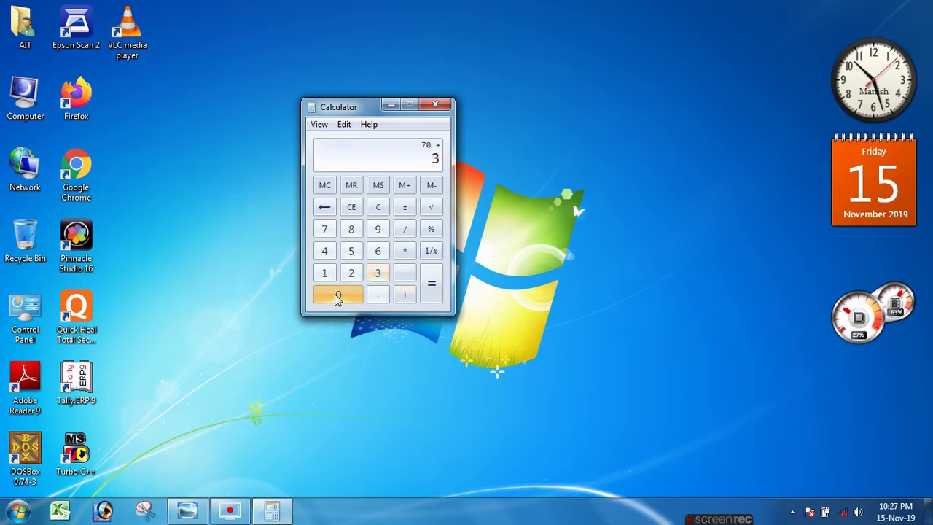
{"action": "left_click", "coordinate": [439, 292]}
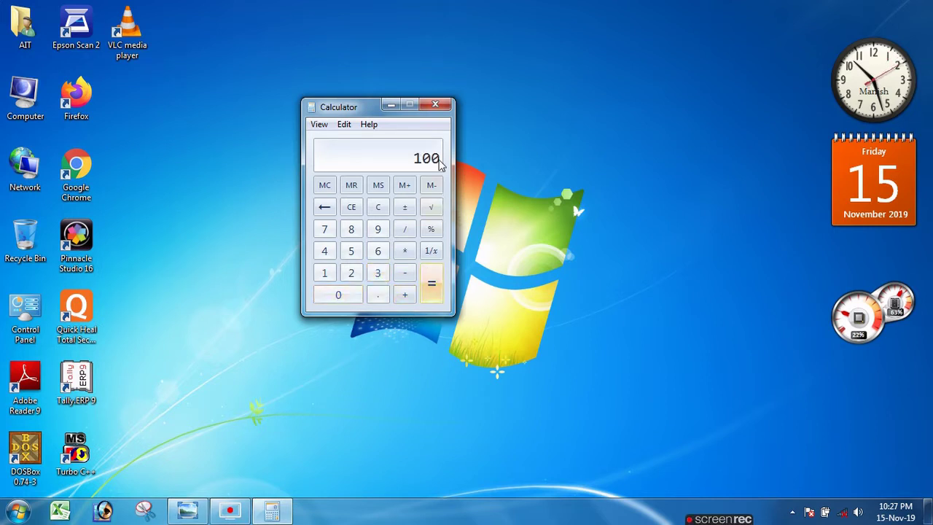
{"action": "left_click", "coordinate": [432, 106]}
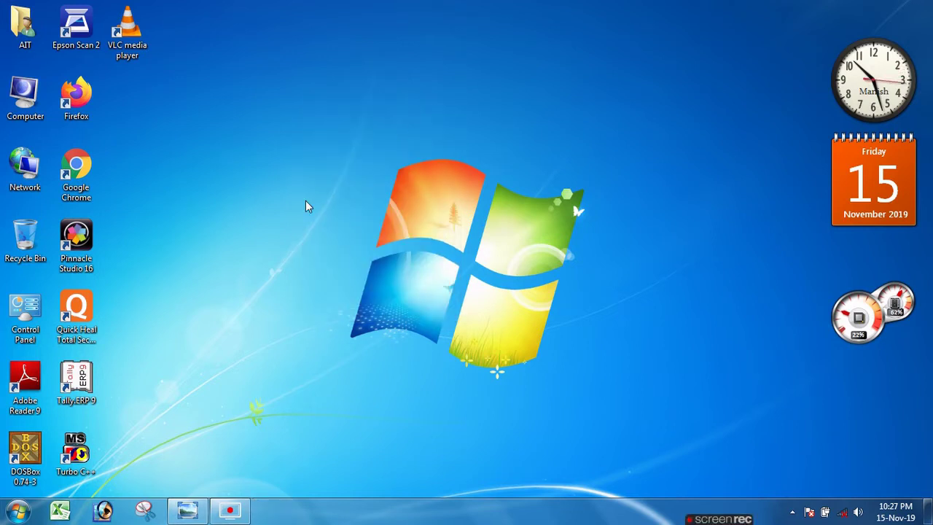
Step: Launch Calculator with the Run command calc and close it again
{"action": "key", "text": "super+r"}
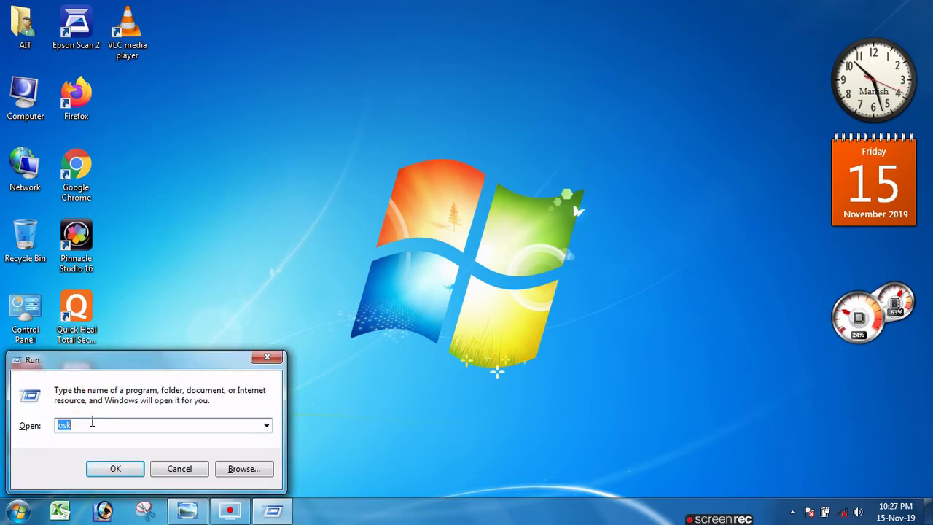
{"action": "type", "text": "ca"}
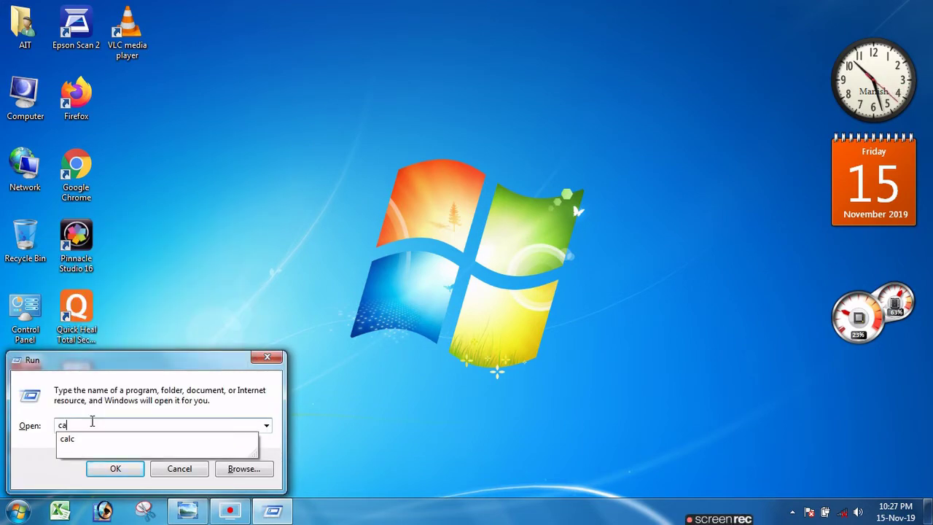
{"action": "type", "text": "lc"}
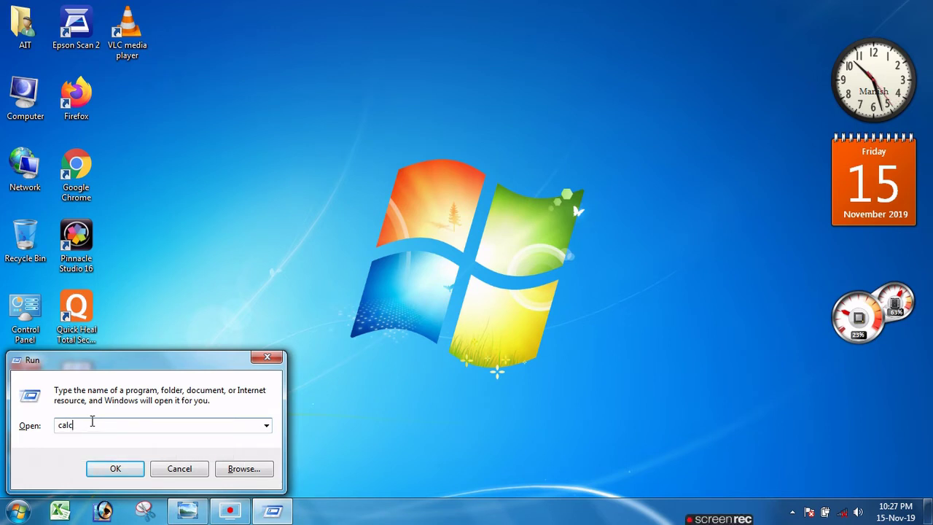
{"action": "left_click", "coordinate": [109, 469]}
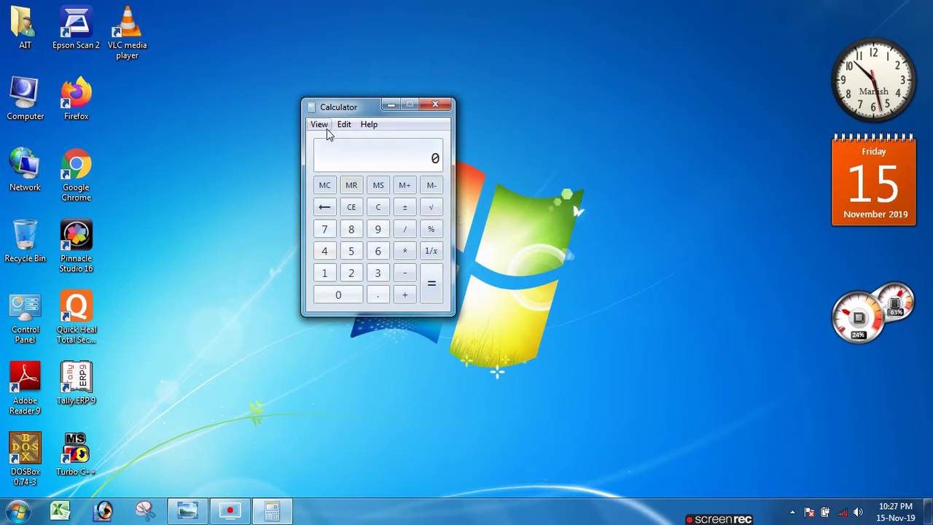
{"action": "left_click", "coordinate": [435, 105]}
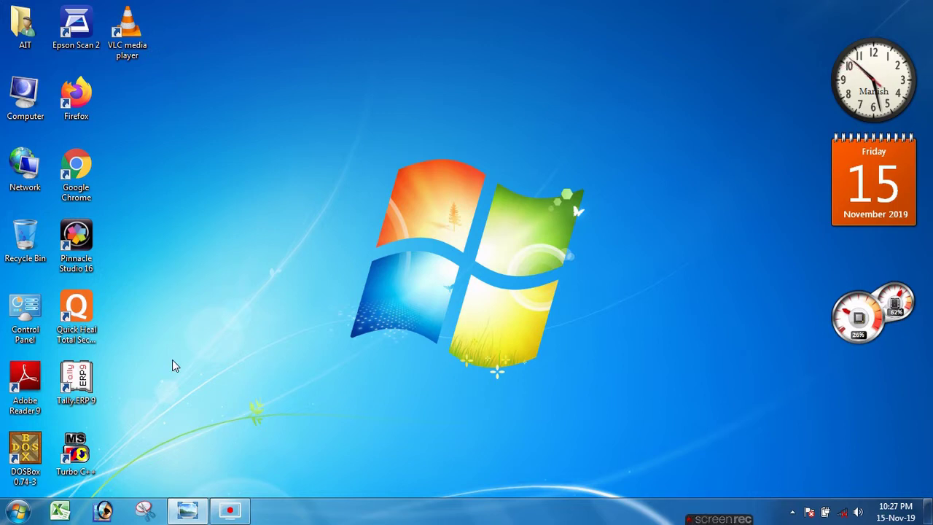
Step: Launch the On-Screen Keyboard from the Accessibility group in Accessories and reposition its window on the desktop
{"action": "left_click", "coordinate": [15, 513]}
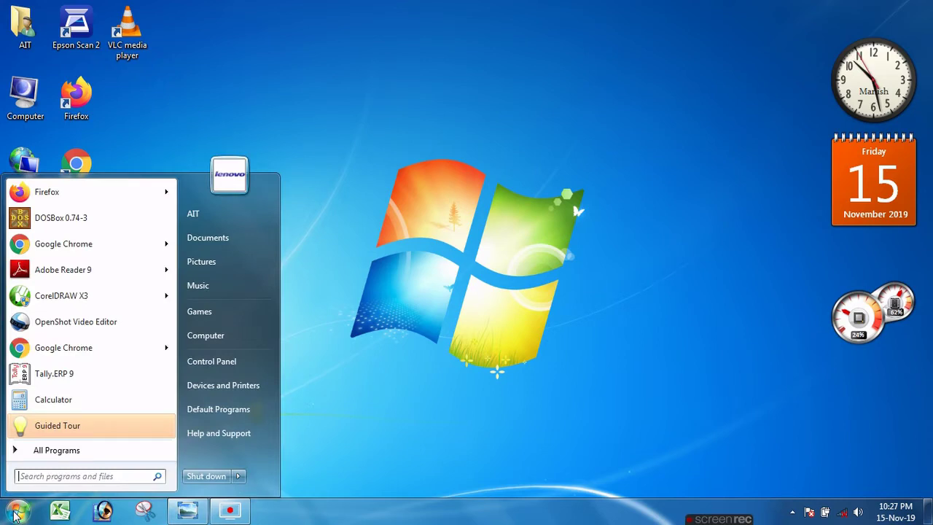
{"action": "left_click", "coordinate": [67, 450]}
{"action": "left_click", "coordinate": [61, 201]}
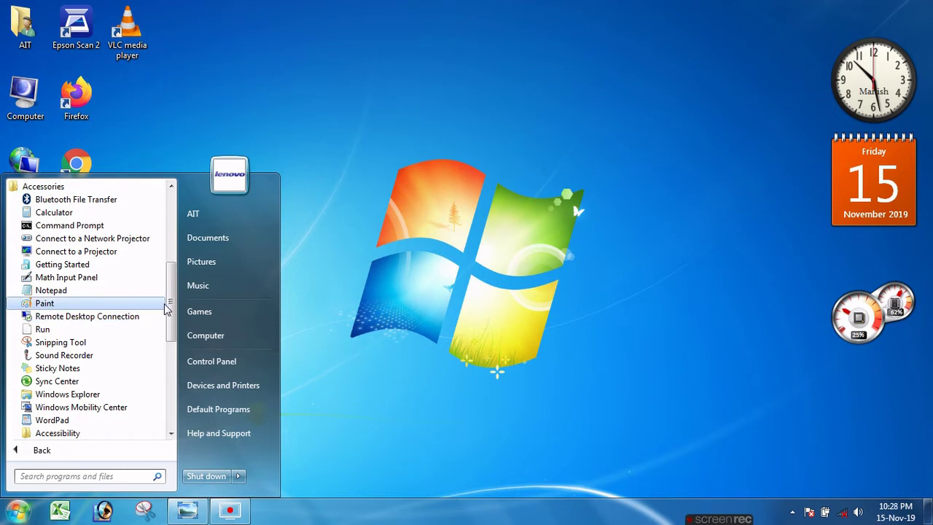
{"action": "left_click_drag", "start_coordinate": [166, 308], "coordinate": [170, 351]}
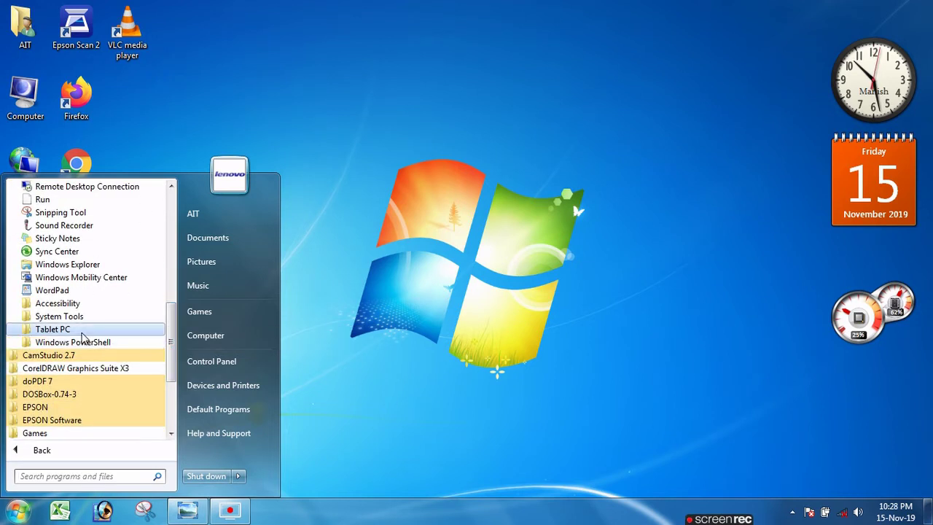
{"action": "left_click", "coordinate": [69, 305]}
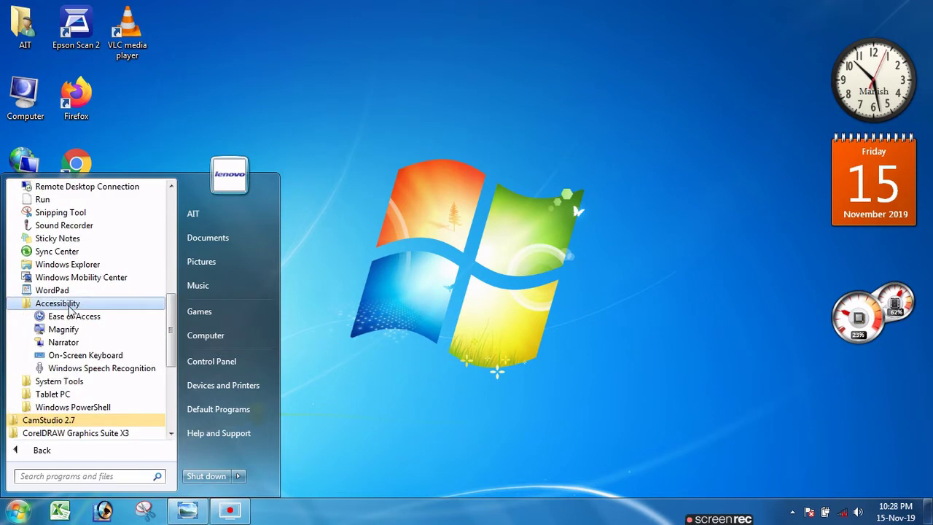
{"action": "left_click", "coordinate": [95, 357]}
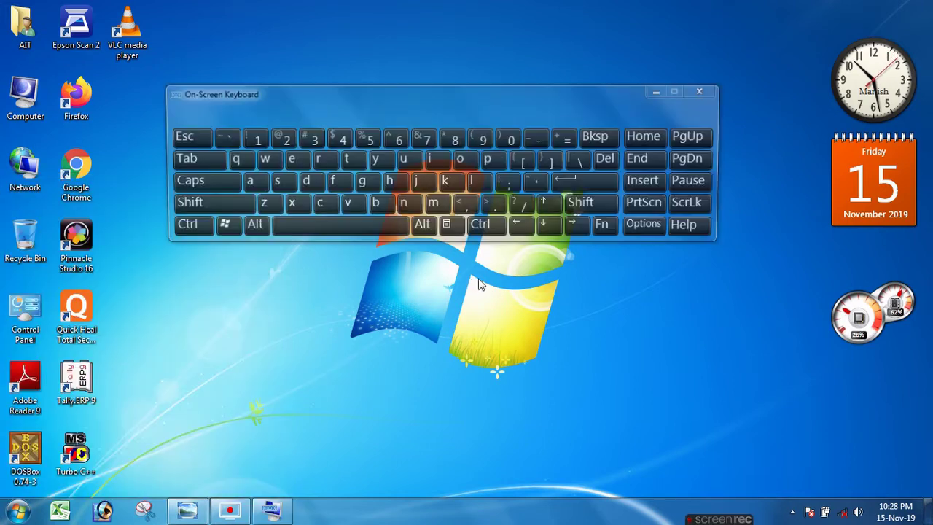
{"action": "left_click", "coordinate": [328, 91]}
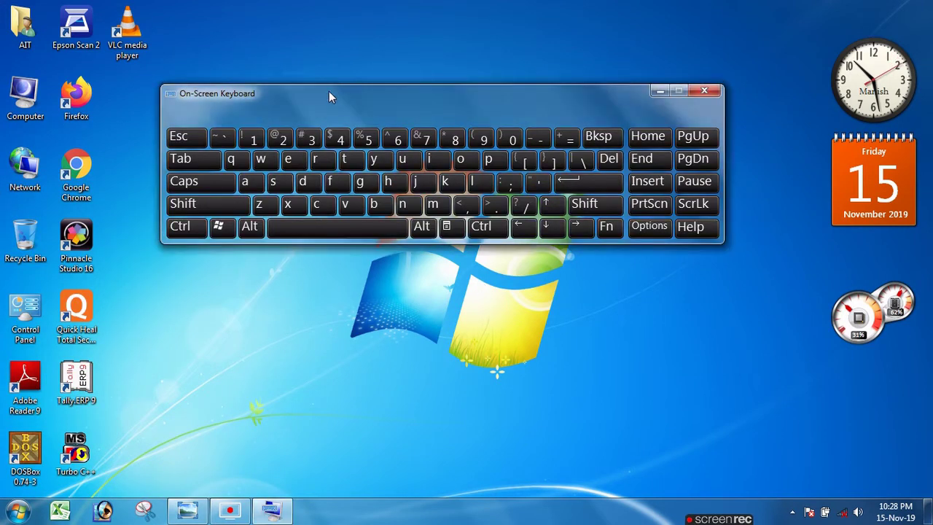
{"action": "left_click_drag", "start_coordinate": [328, 91], "coordinate": [287, 103]}
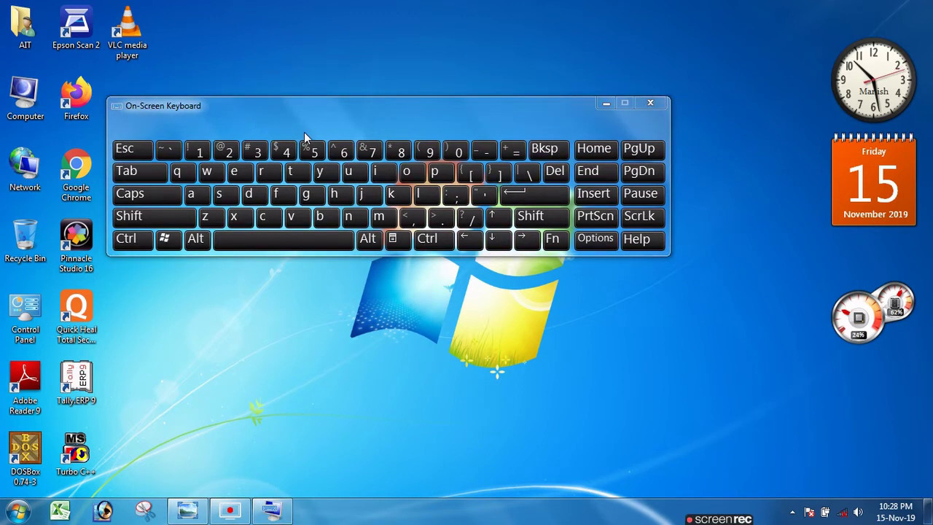
{"action": "left_click_drag", "start_coordinate": [262, 115], "coordinate": [280, 132]}
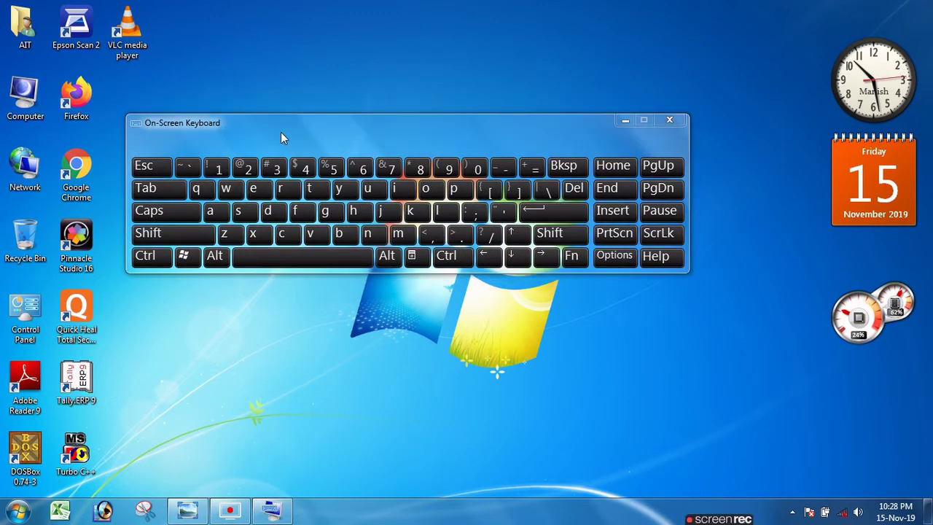
Step: Try out the Caps, Shift and Enter keys of the On-Screen Keyboard and close it
{"action": "left_click", "coordinate": [166, 212]}
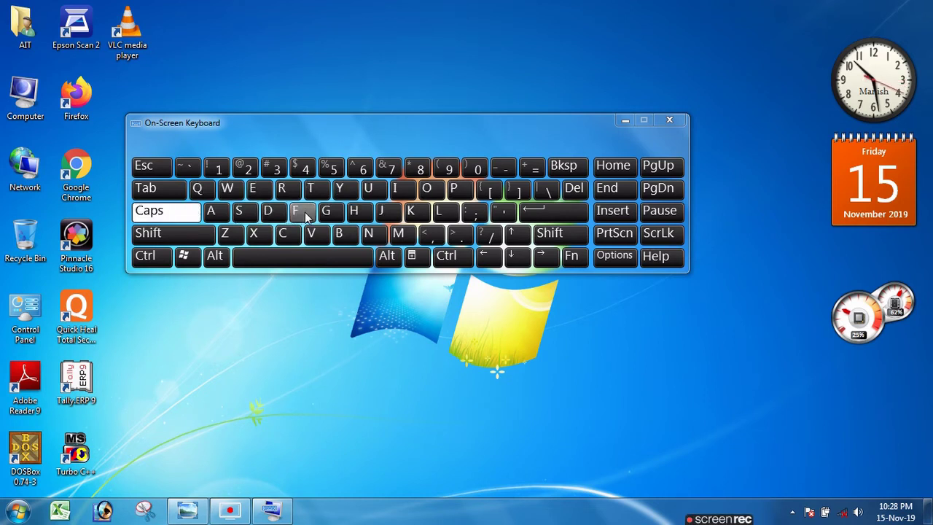
{"action": "left_click", "coordinate": [181, 234]}
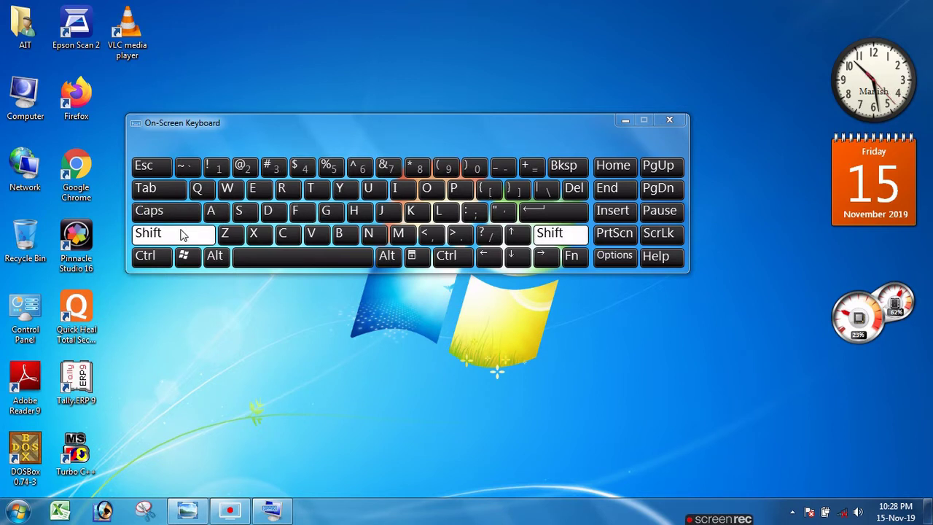
{"action": "left_click", "coordinate": [543, 212]}
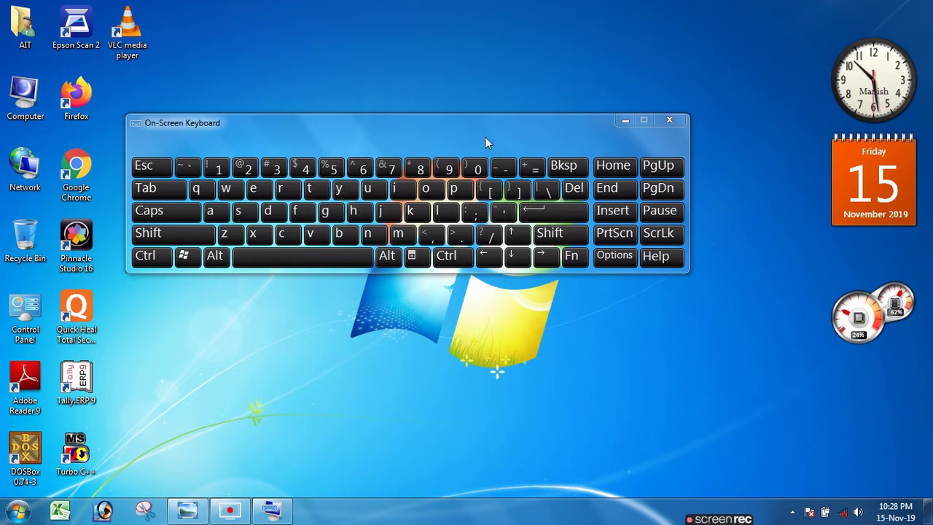
{"action": "left_click", "coordinate": [667, 120]}
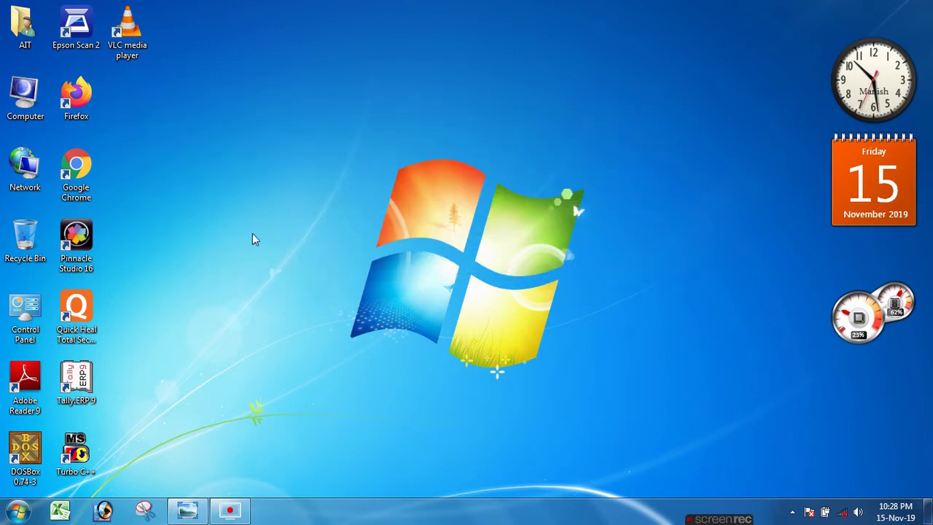
Step: Launch the On-Screen Keyboard with the Run command osk, shift its window slightly and close it
{"action": "key", "text": "super+r"}
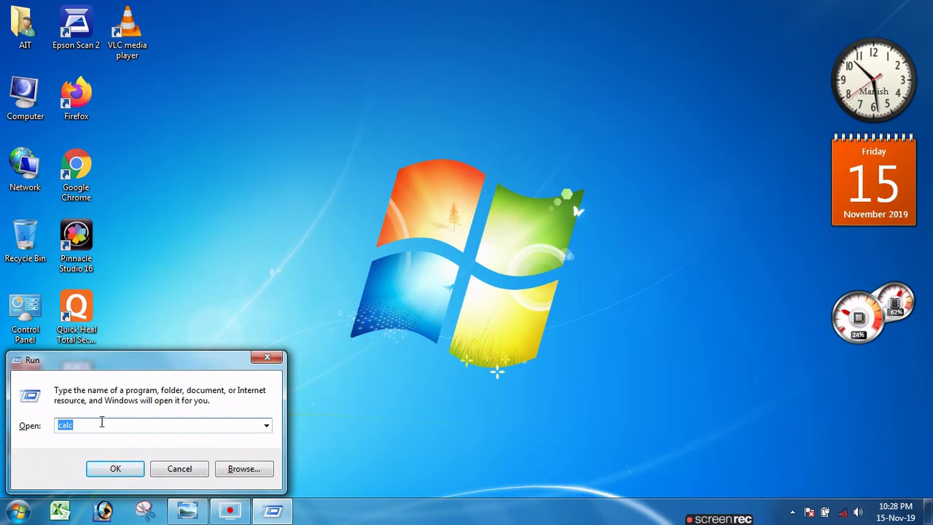
{"action": "type", "text": "osk"}
{"action": "left_click", "coordinate": [106, 472]}
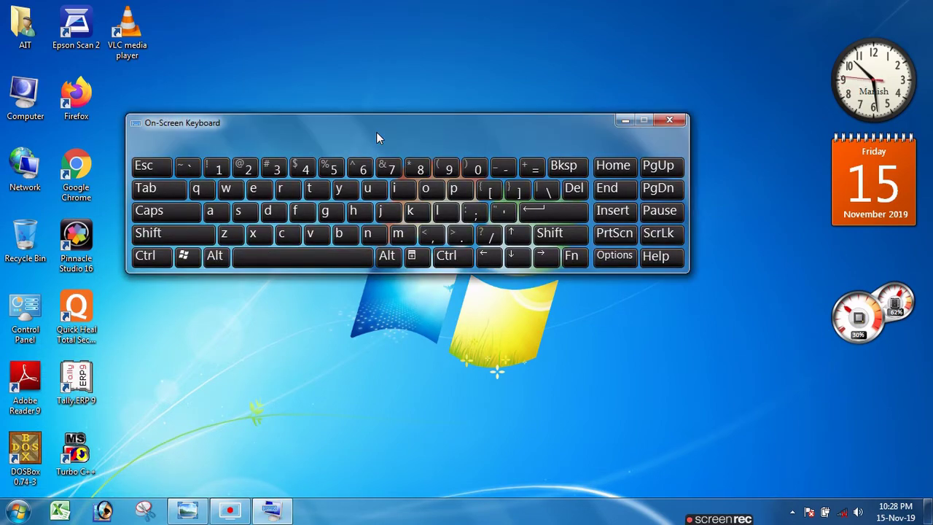
{"action": "left_click_drag", "start_coordinate": [376, 131], "coordinate": [425, 127]}
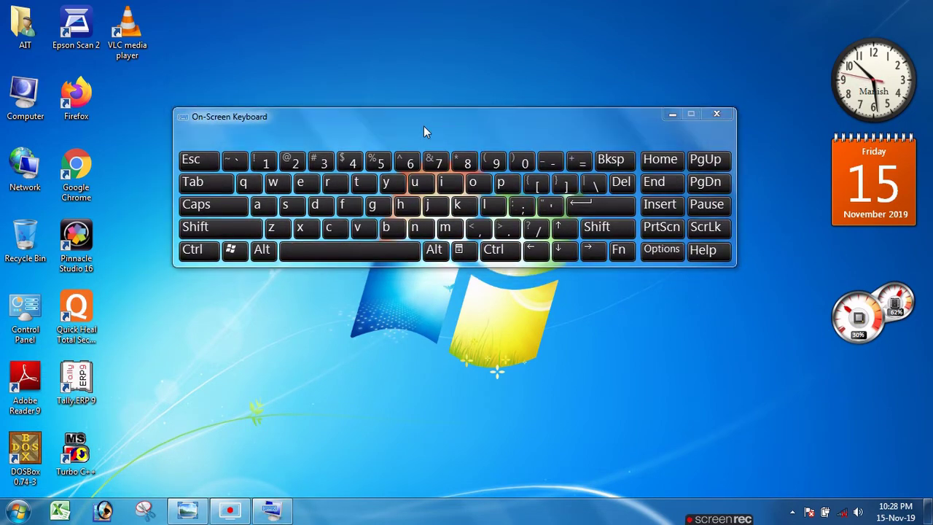
{"action": "left_click", "coordinate": [715, 117]}
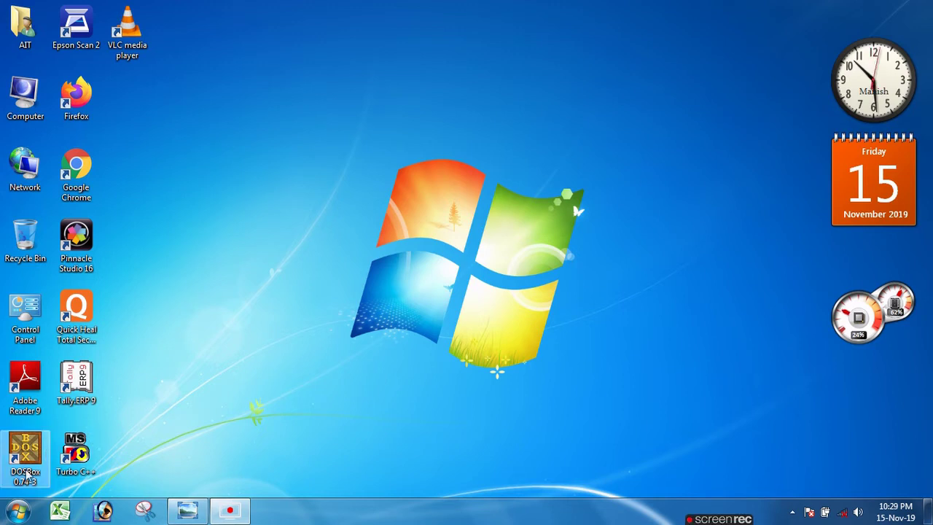
Step: Launch the Snipping Tool from Accessories and capture a rectangular snip of the desktop area containing the icons
{"action": "left_click", "coordinate": [16, 510]}
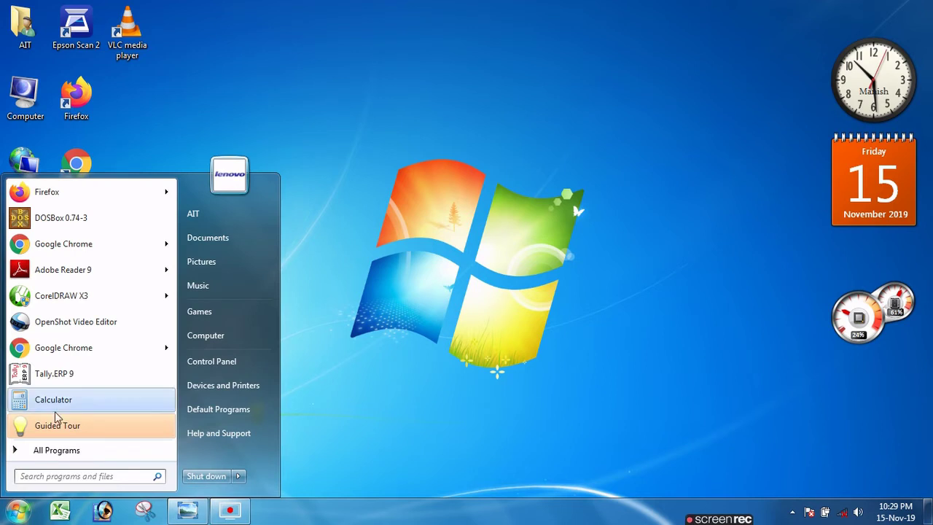
{"action": "left_click", "coordinate": [75, 452]}
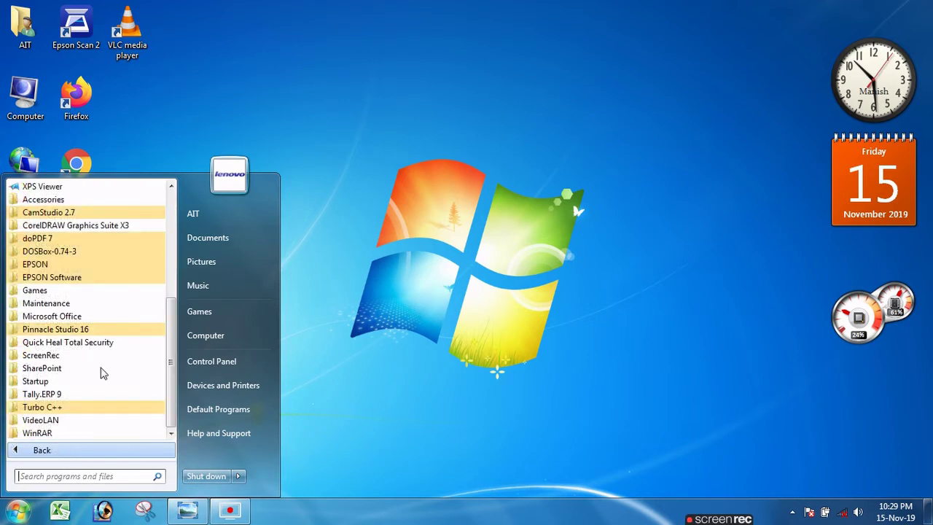
{"action": "left_click", "coordinate": [81, 202]}
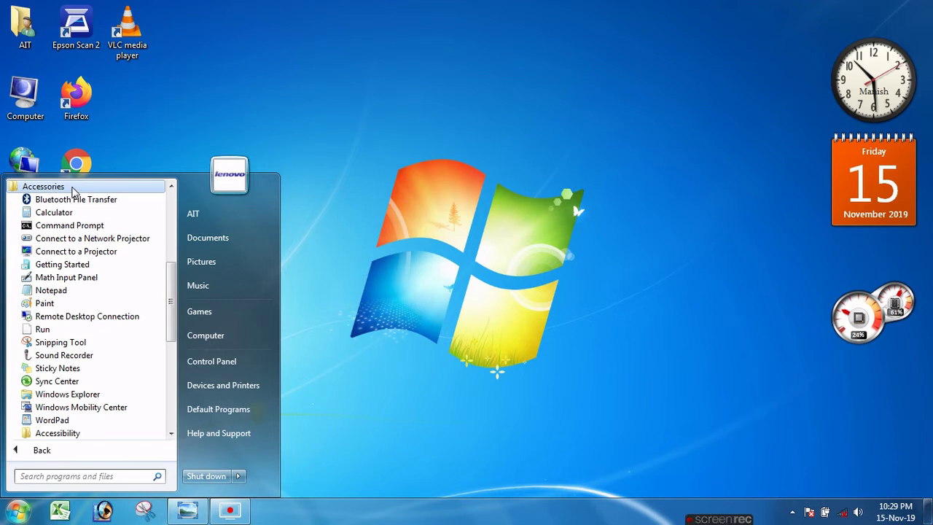
{"action": "left_click", "coordinate": [61, 342]}
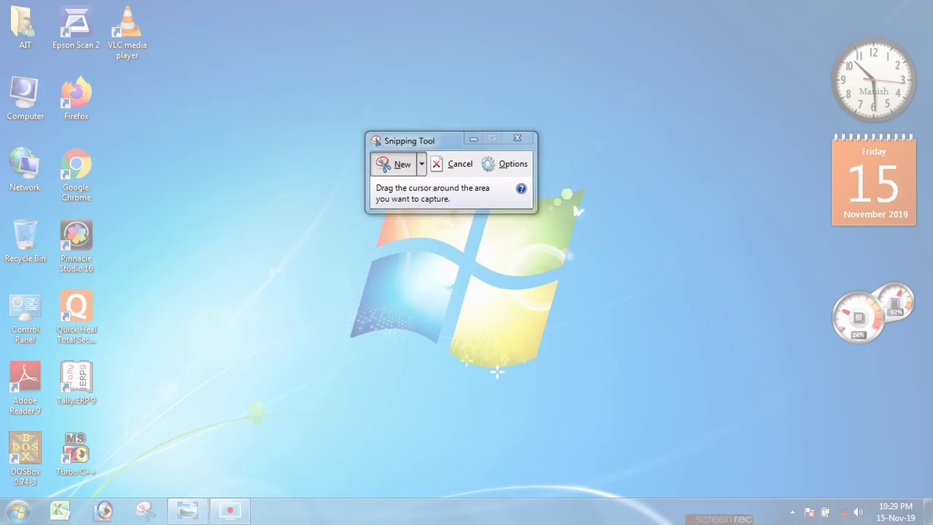
{"action": "left_click_drag", "start_coordinate": [2, 1], "coordinate": [260, 494]}
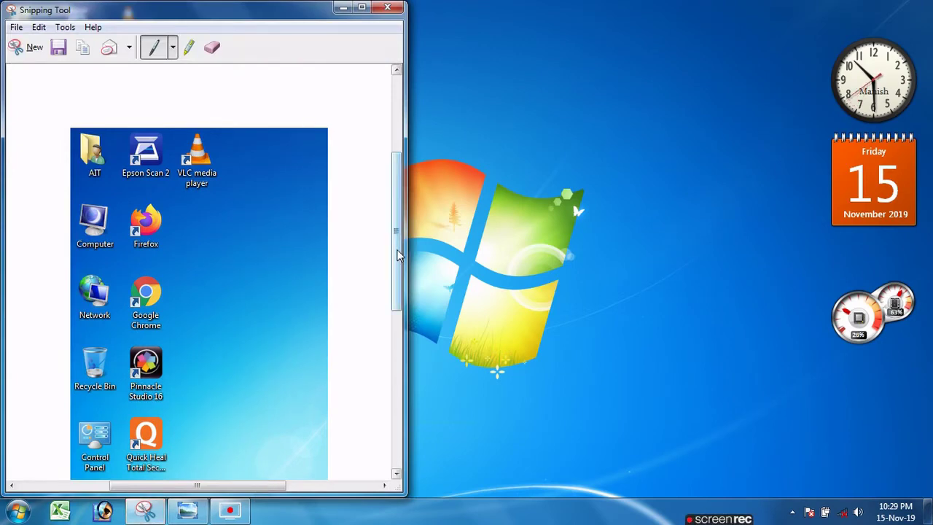
Step: Move the Snipping Tool window clear of the desktop icons and look over the captured snip
{"action": "left_click_drag", "start_coordinate": [400, 260], "coordinate": [359, 83]}
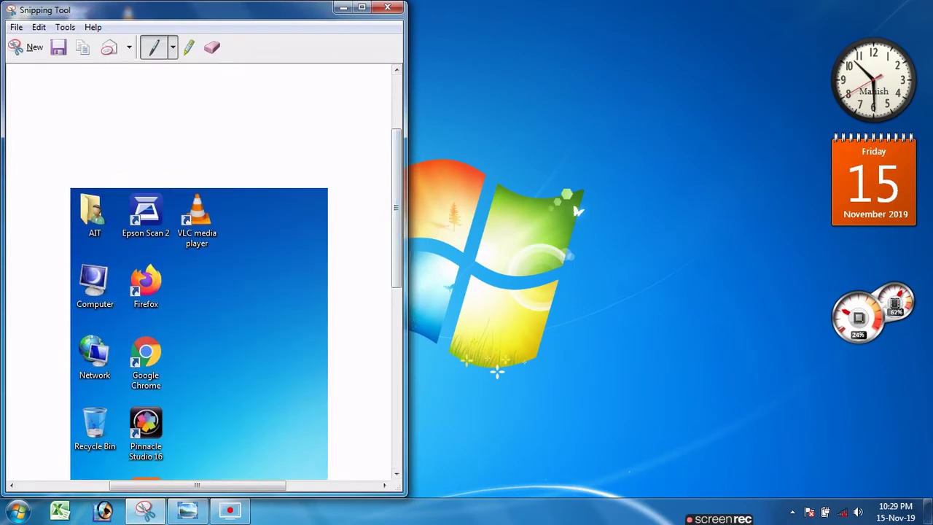
{"action": "left_click_drag", "start_coordinate": [291, 14], "coordinate": [474, 45]}
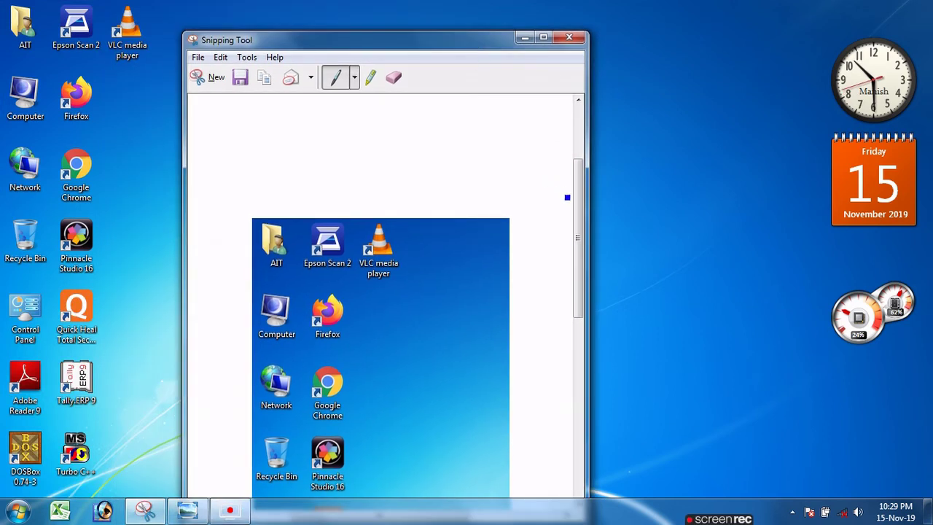
{"action": "left_click_drag", "start_coordinate": [580, 233], "coordinate": [583, 259]}
{"action": "left_click_drag", "start_coordinate": [585, 269], "coordinate": [584, 266]}
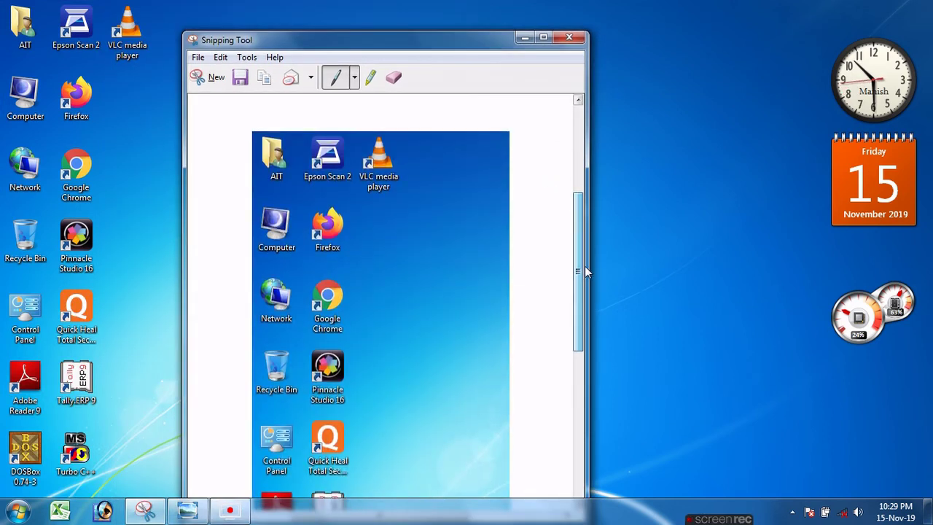
Step: Save the snip to the Desktop as Capture in PNG format and close the Snipping Tool
{"action": "left_click", "coordinate": [240, 79]}
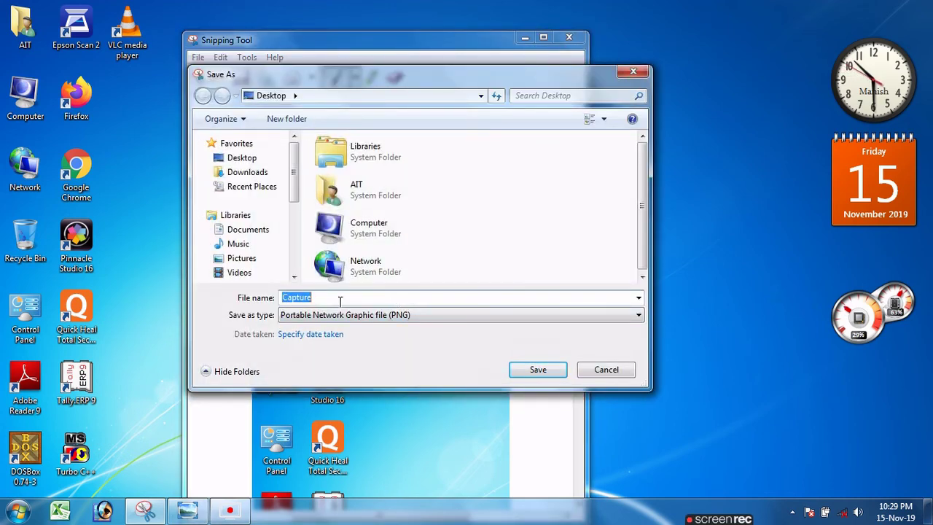
{"action": "left_click", "coordinate": [537, 369]}
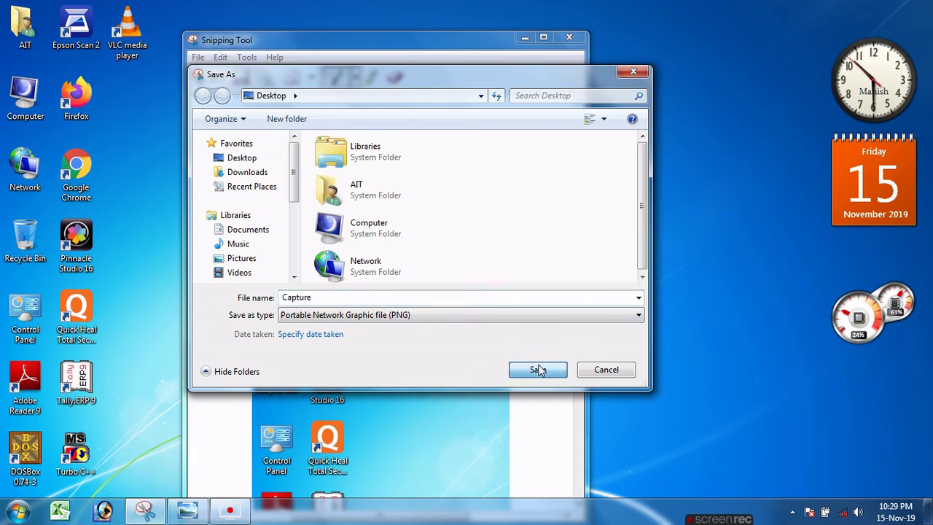
{"action": "left_click", "coordinate": [569, 36]}
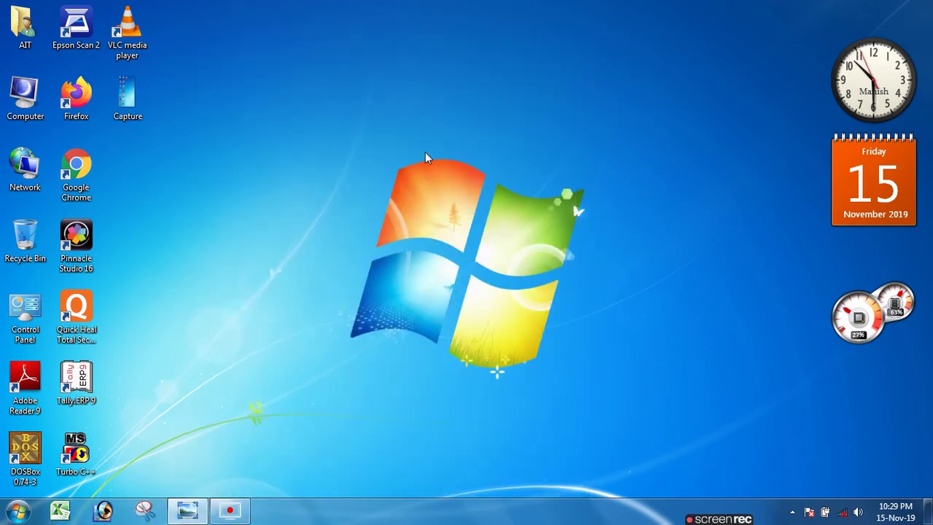